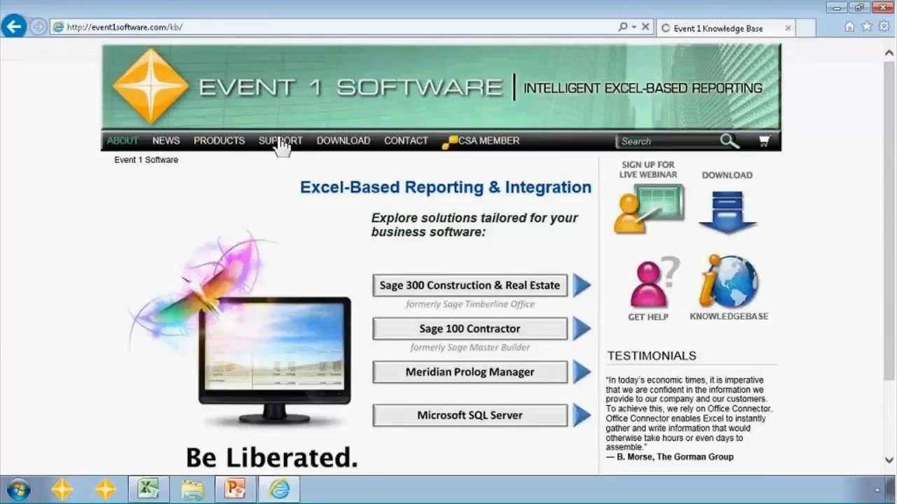
Search the Event 1 Knowledge Base for "mask"
click(244, 202)
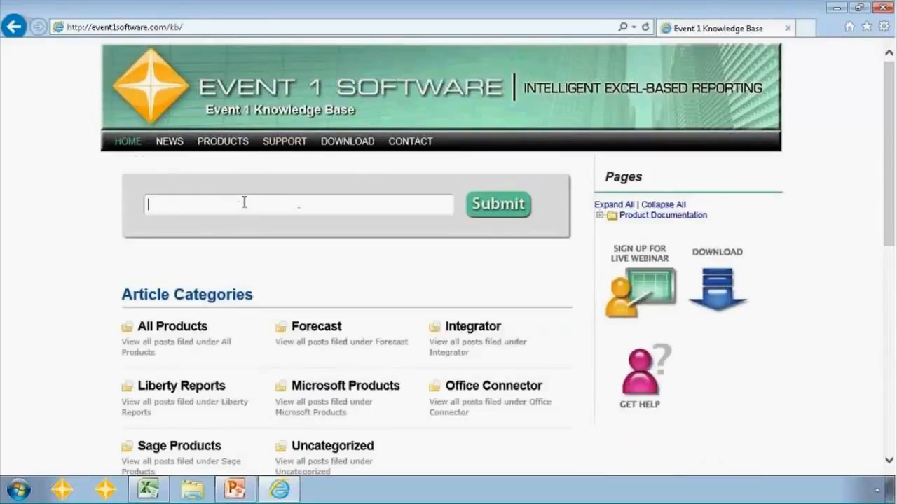
text(mask)
key(Return)
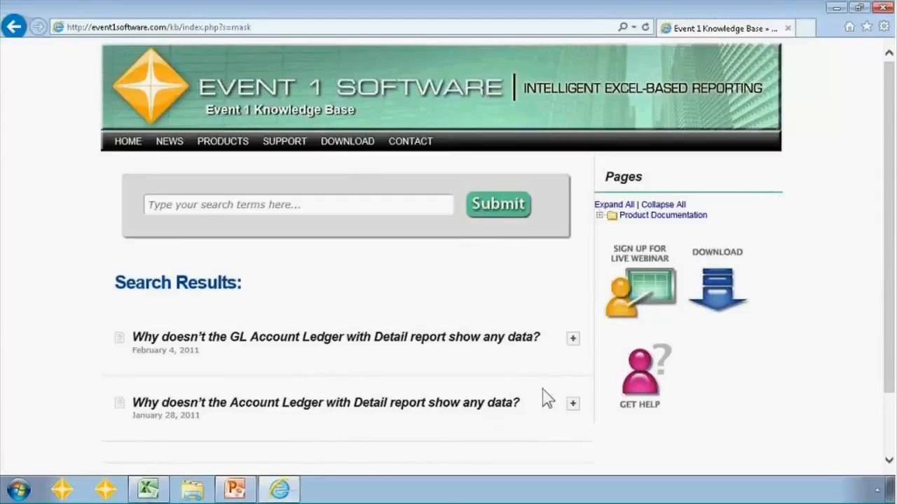
Search the knowledge base for "gl account" and look through the listed articles
mouse_move(889, 350)
mouse_down()
mouse_move(887, 381)
mouse_move(875, 341)
mouse_up()
click(323, 205)
text(gl account)
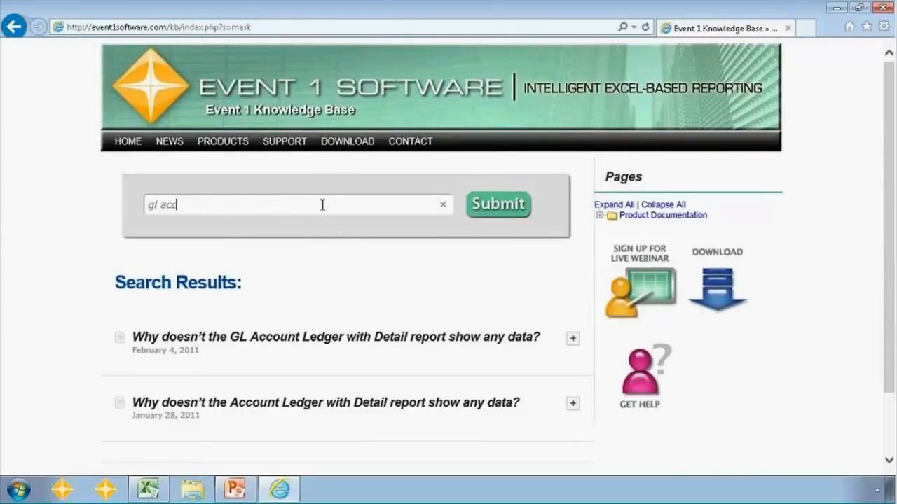
key(Return)
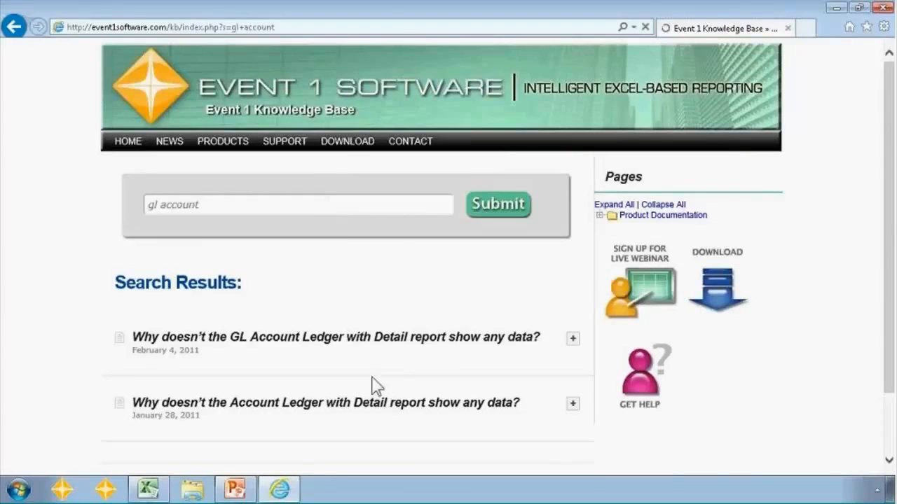
click(890, 311)
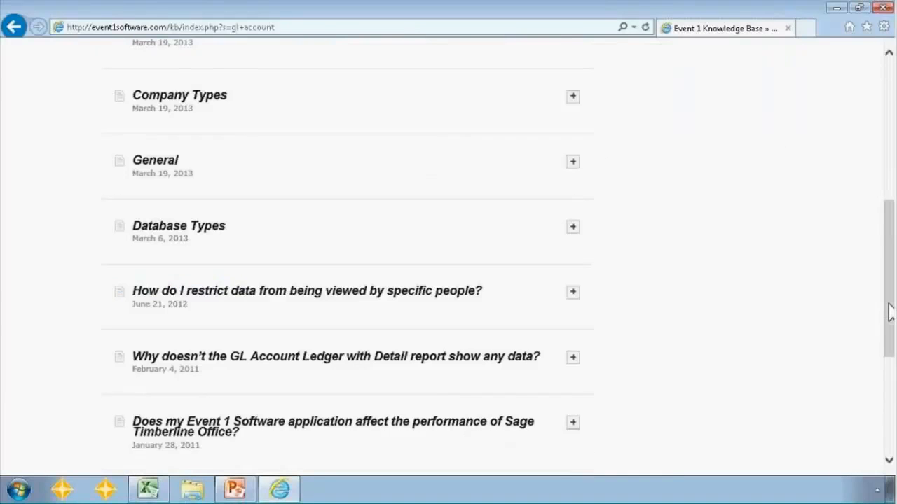
scroll(890, 301, up, 3)
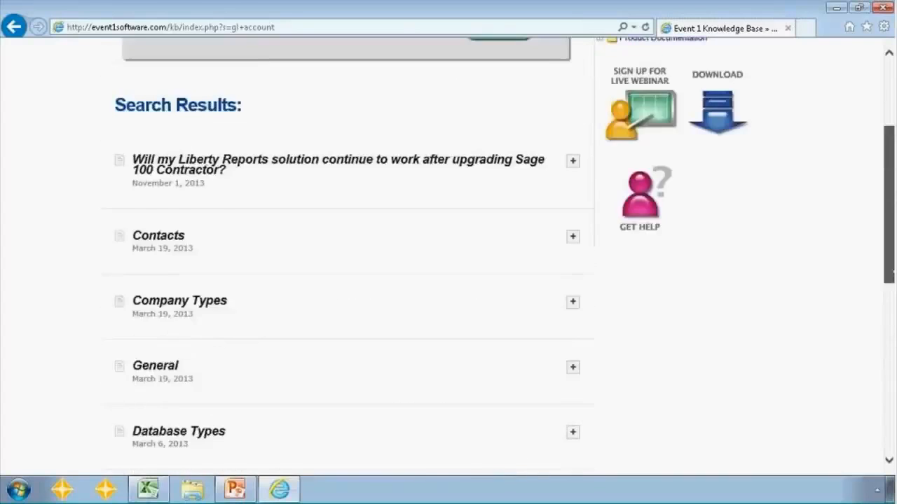
scroll(876, 211, up, 2)
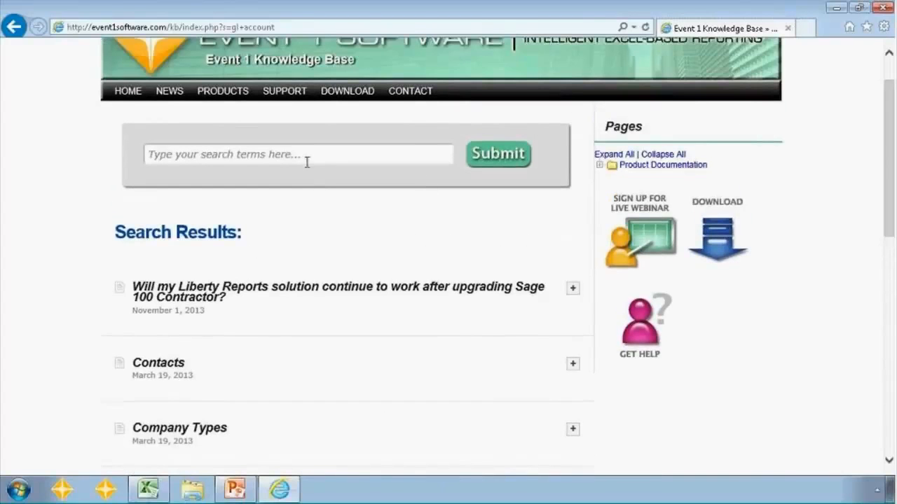
click(305, 154)
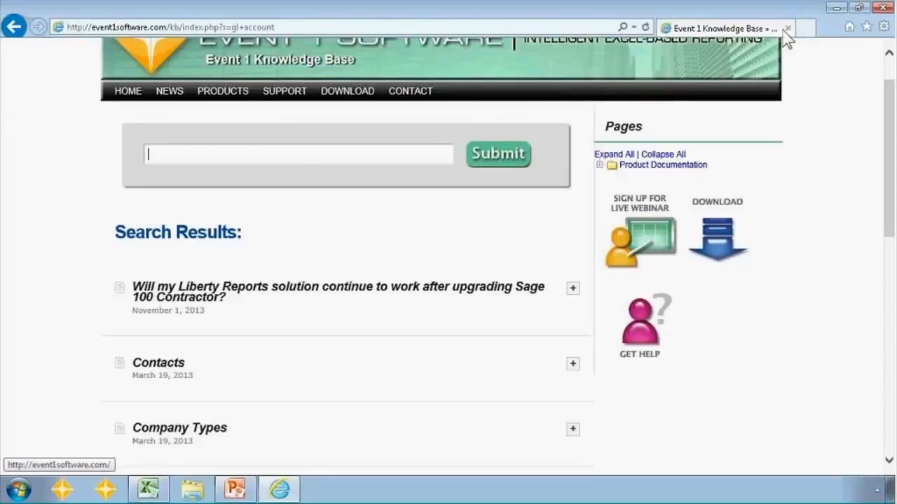
Switch to the Excel workbook and enter the prefix mask 2% as text in cell B3 using a leading apostrophe
click(837, 8)
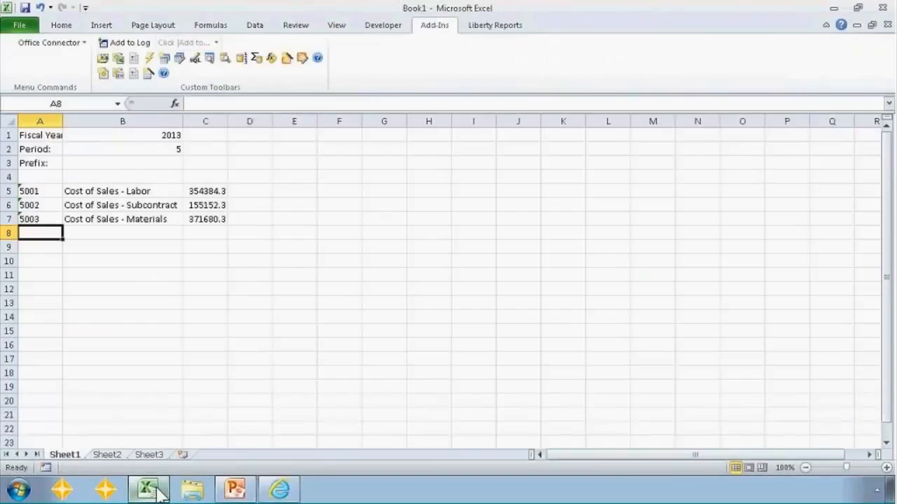
click(148, 489)
click(155, 163)
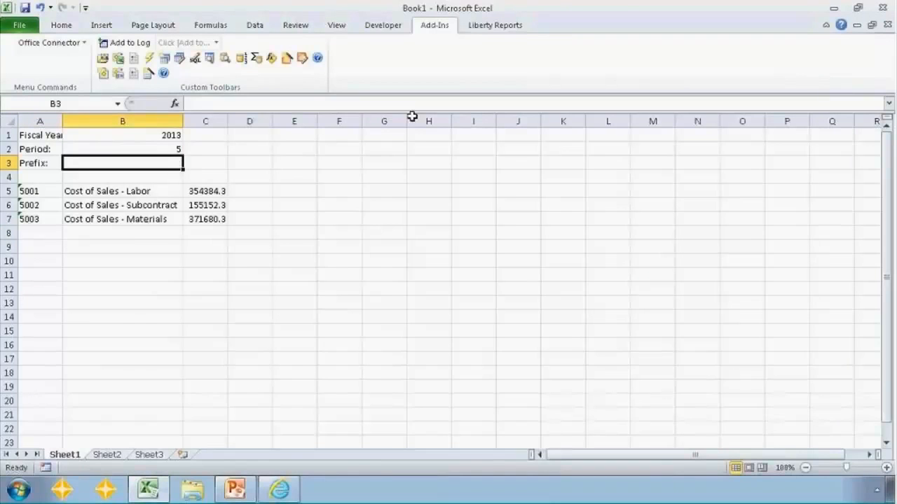
text('2)
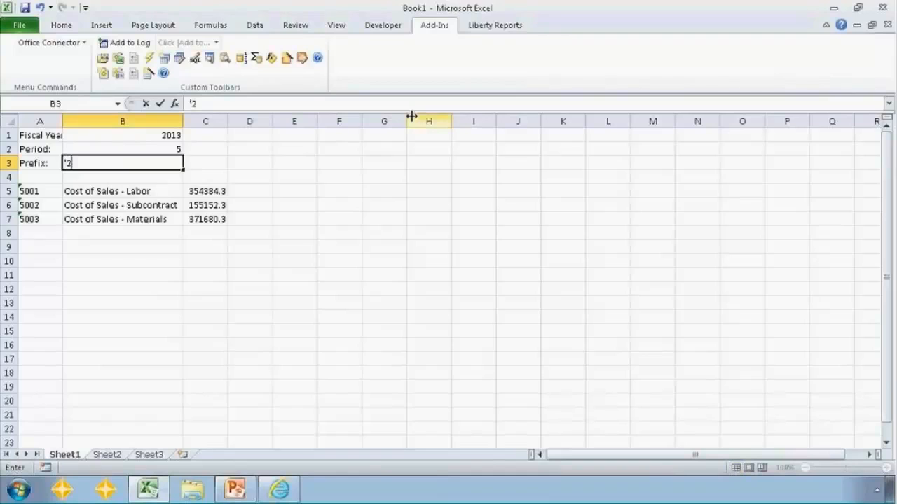
text(%)
key(Return)
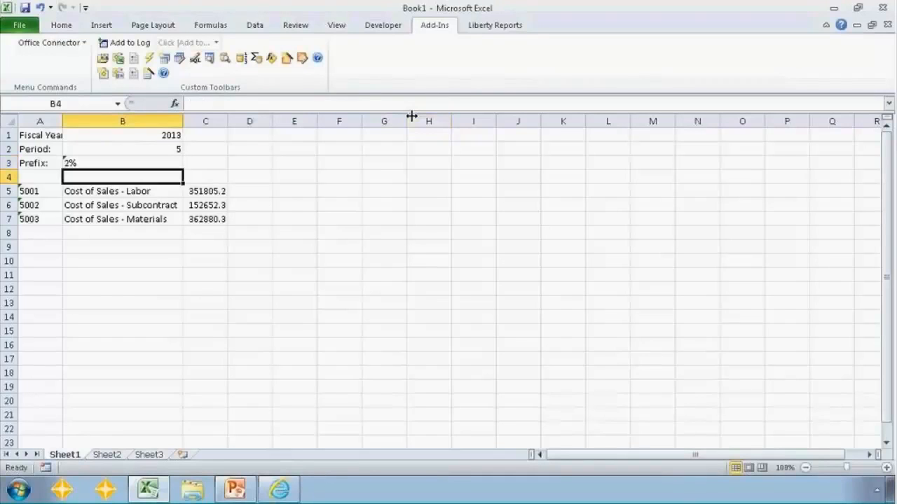
Re-enter the prefix in B3 as 2% without the leading apostrophe
key(Up)
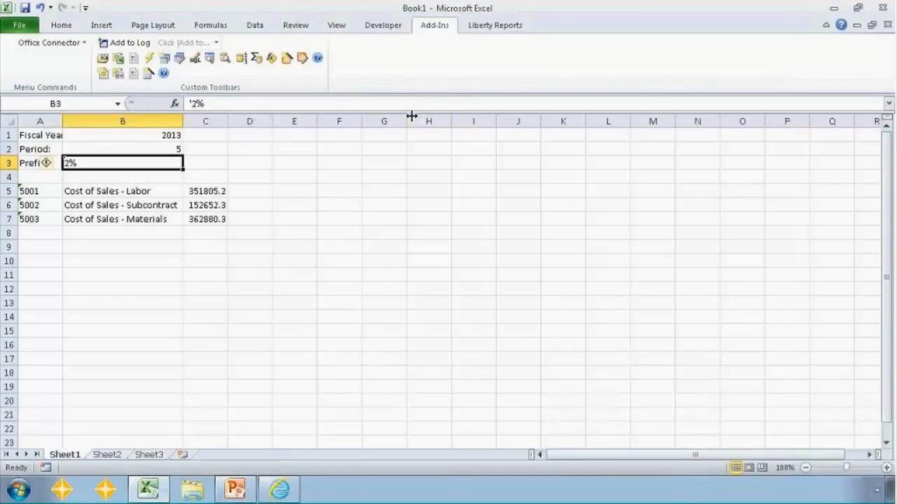
text(2)
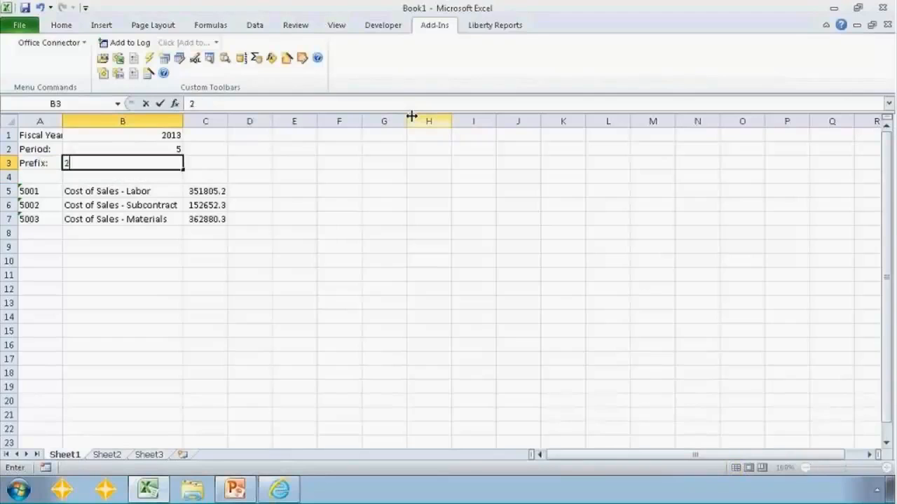
text(%)
key(Return)
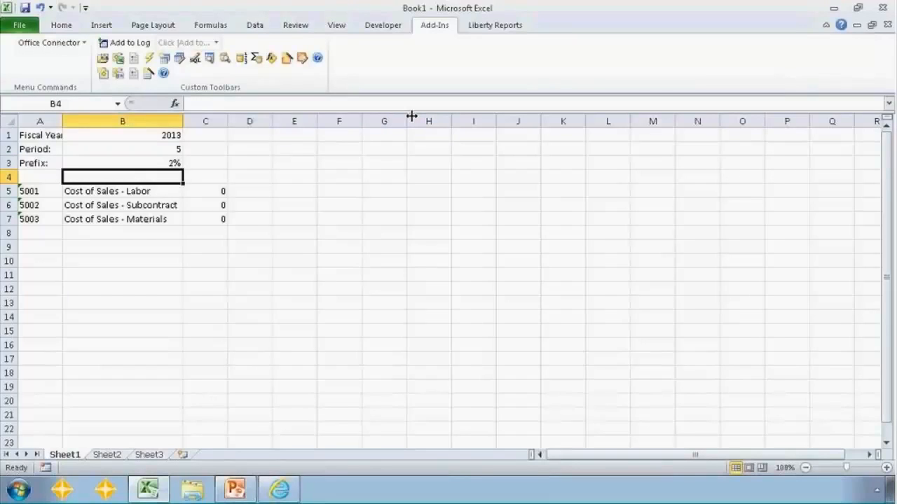
Format the prefix cell B3 as Text and enter 2% in it again
key(Up)
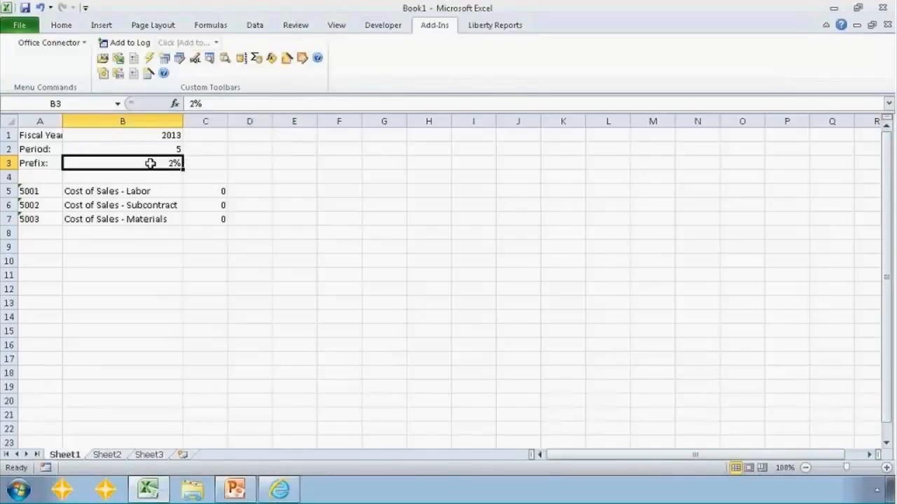
right_click(125, 164)
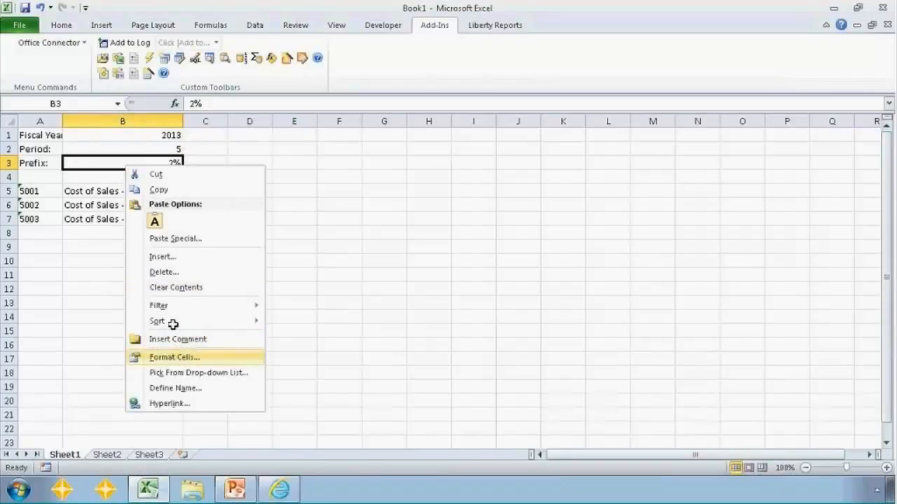
click(179, 356)
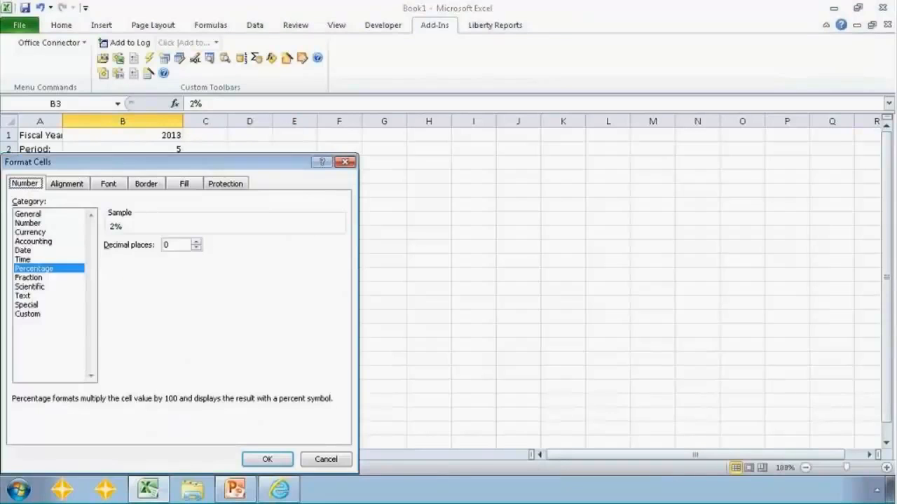
click(23, 297)
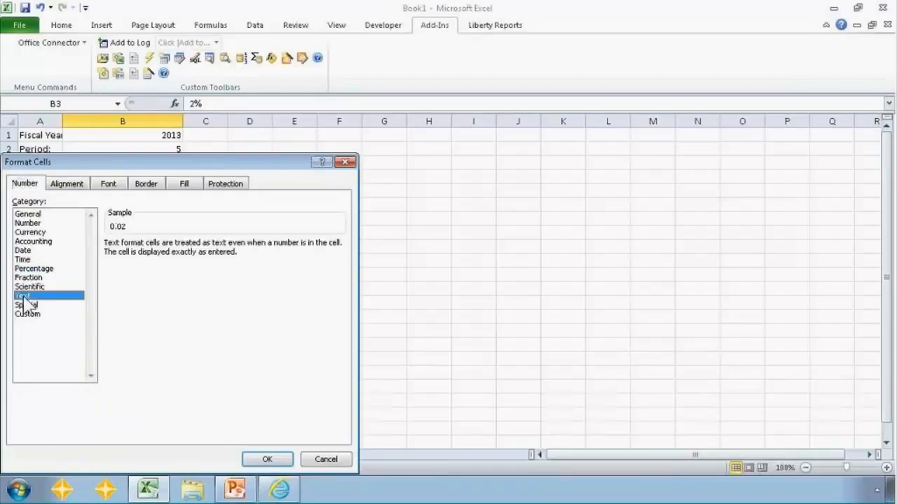
click(267, 459)
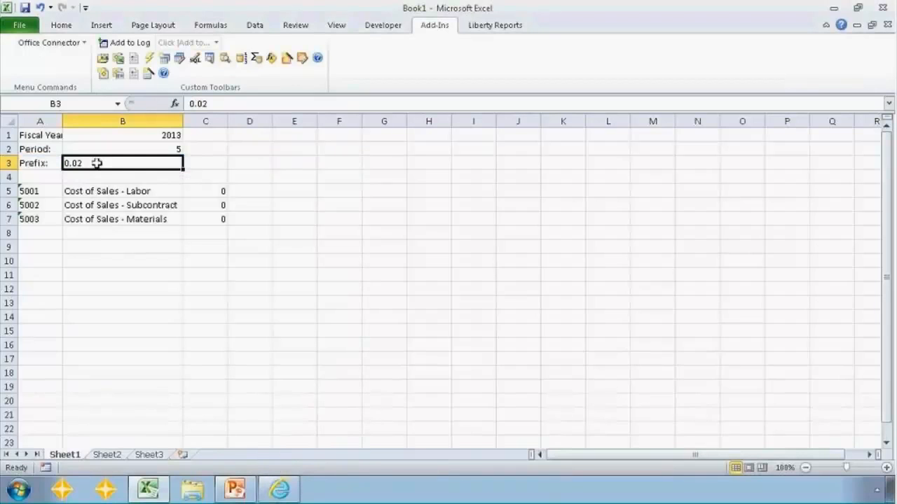
text(2%)
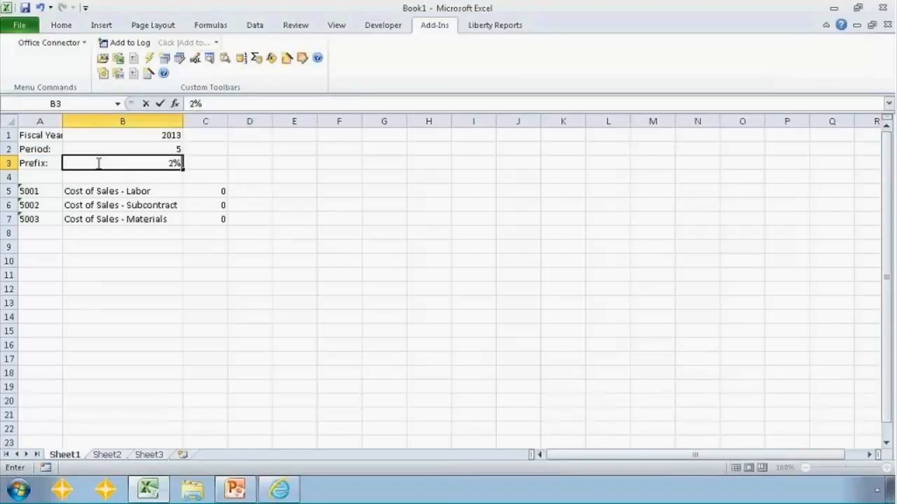
key(Return)
click(97, 163)
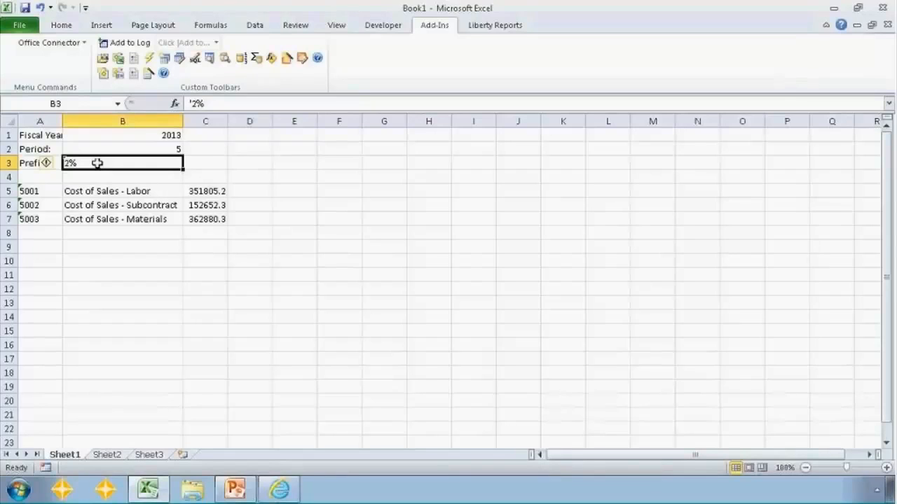
text(')
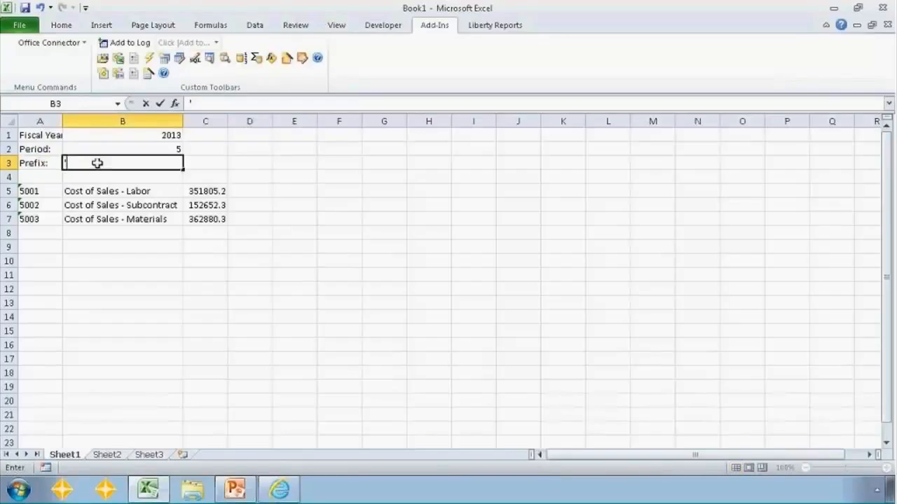
text(100-%)
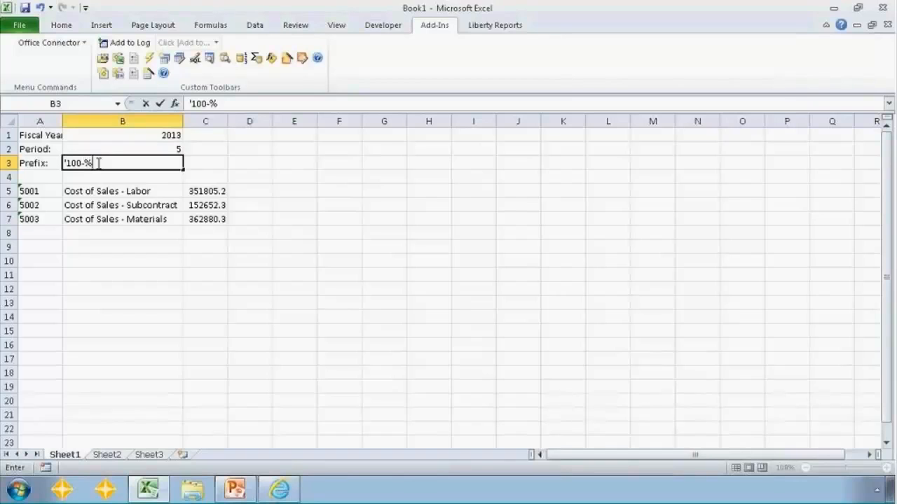
key(BackSpace)
text(1%)
key(BackSpace)
key(BackSpace)
text(1_0)
key(Escape)
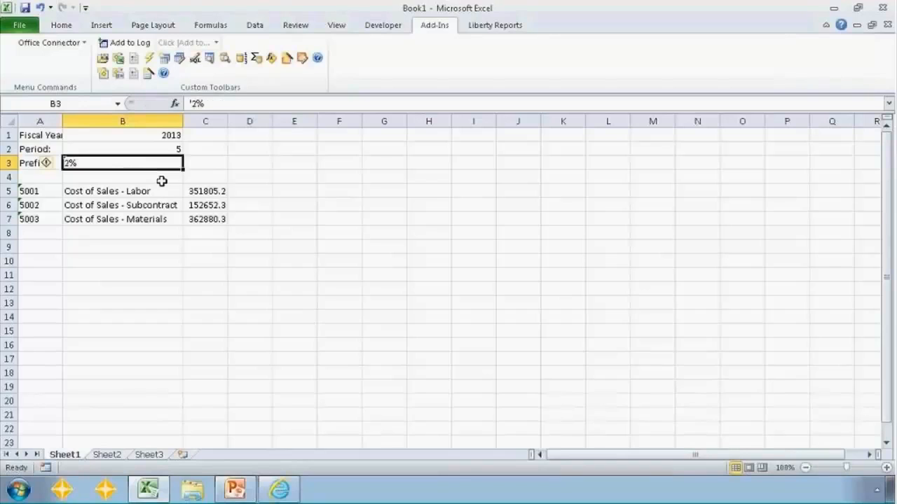
List the prefixes 10, 21, 22 and 50 as text values in cells E1 to E4
key(Right)
key(Right)
key(Right)
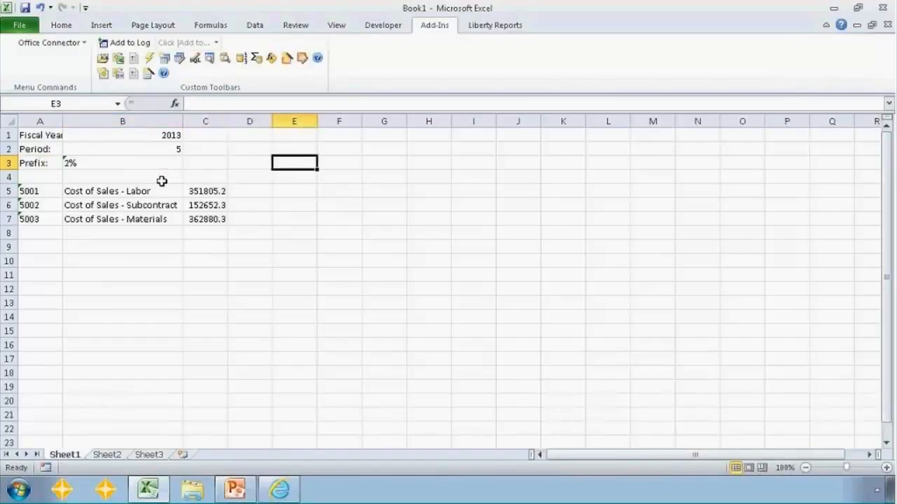
key(Up)
key(Up)
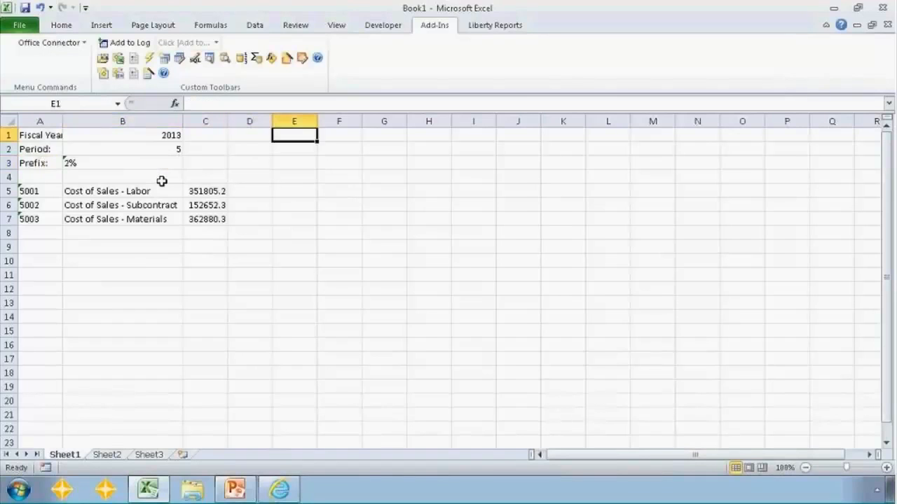
text(10)
key(Return)
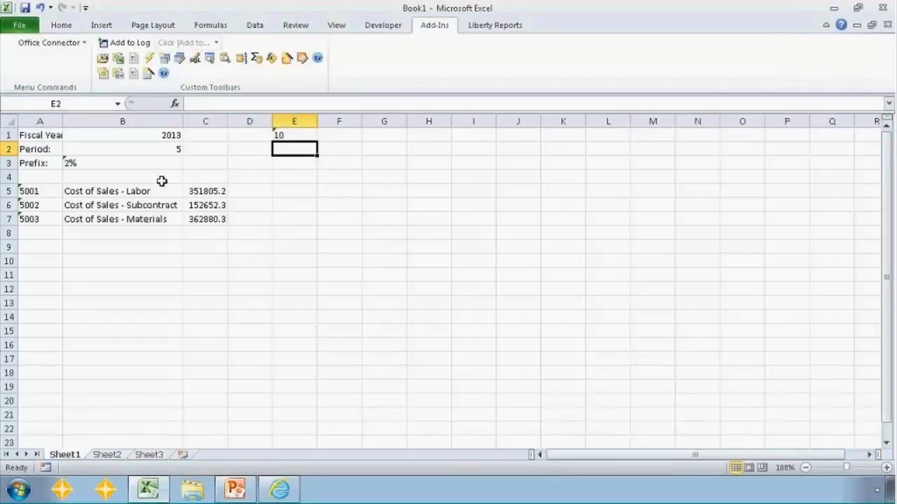
text('2)
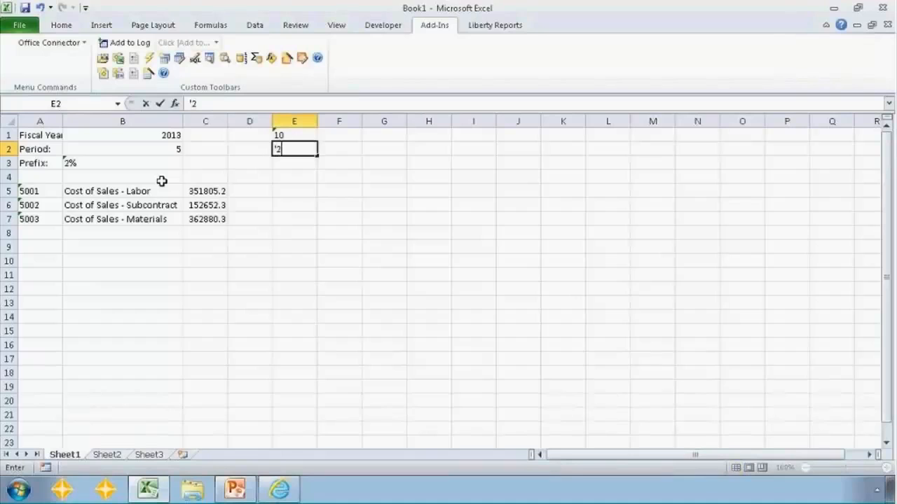
text(1)
key(Return)
text('21)
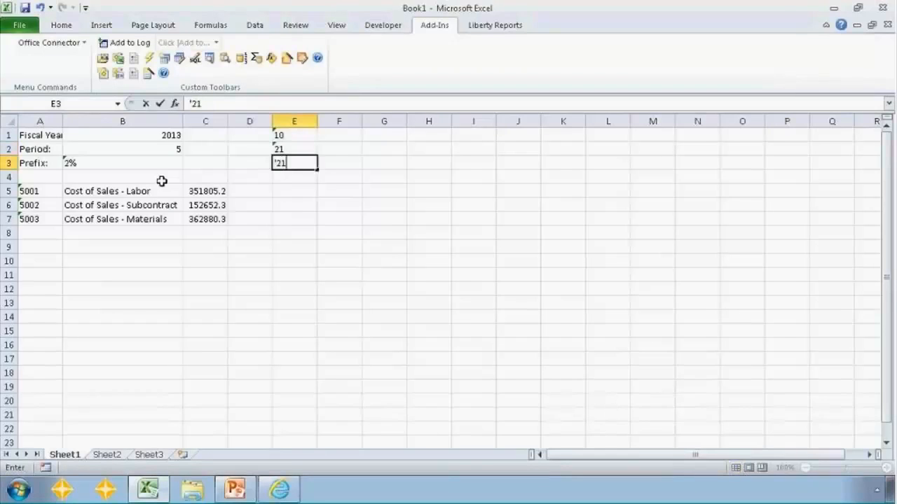
key(BackSpace)
text(2)
key(Return)
text('50)
key(Return)
key(Up)
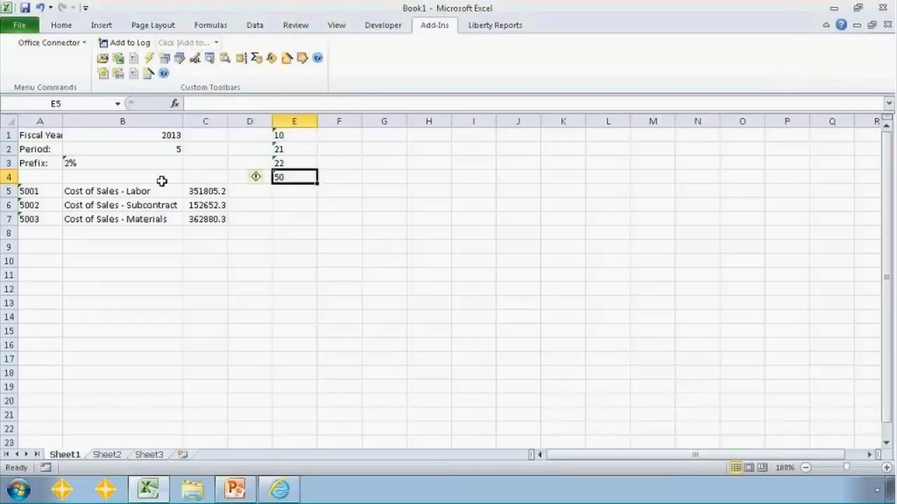
key(Up)
key(Up)
key(Up)
key(Down)
key(Down)
key(Down)
key(Up)
key(Up)
key(Up)
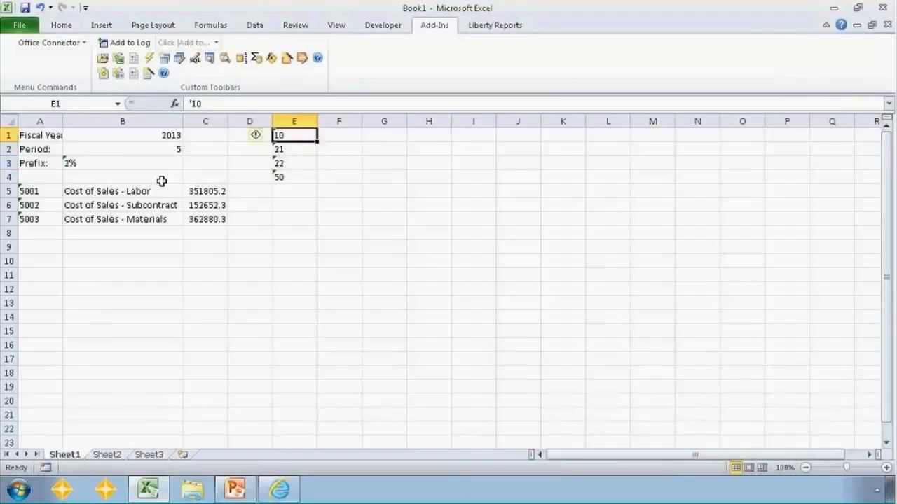
key(Down)
key(Down)
key(Down)
Replace the prefix argument of the TSGLAmount formula in C5 with the absolute range $E$1:$E$4
key(Left)
key(Left)
key(Left)
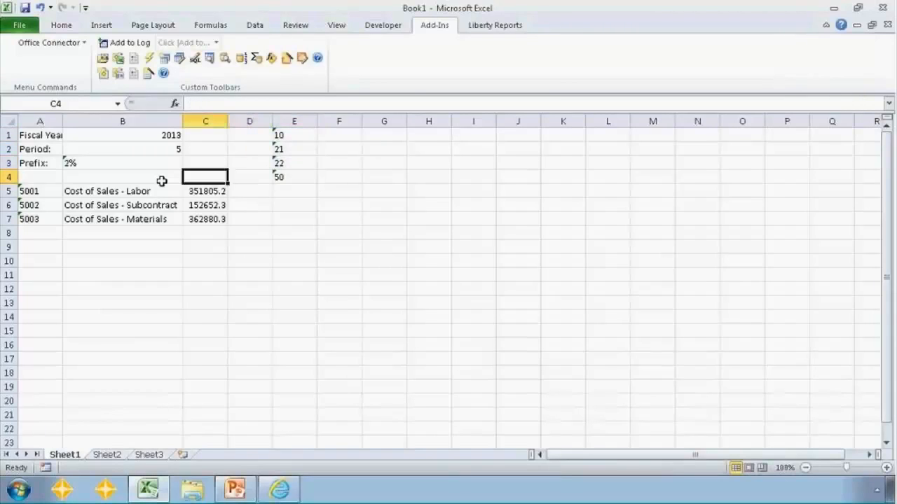
key(Down)
key(Right)
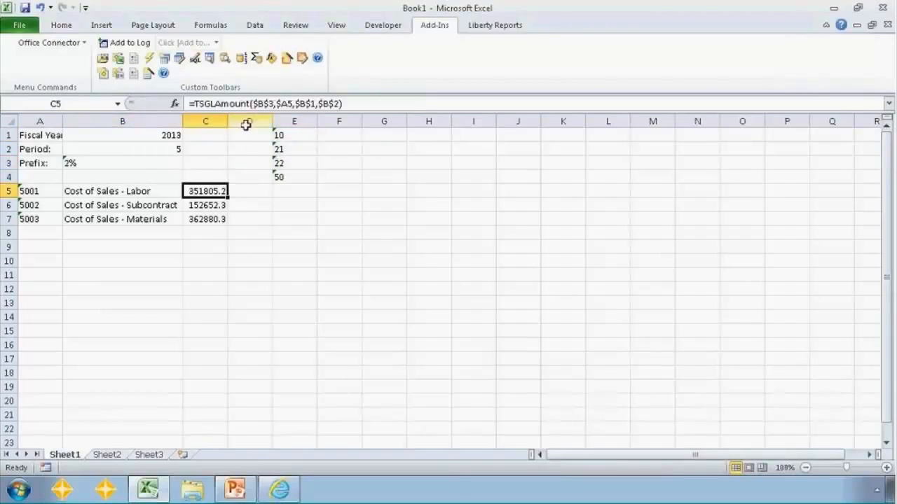
click(274, 104)
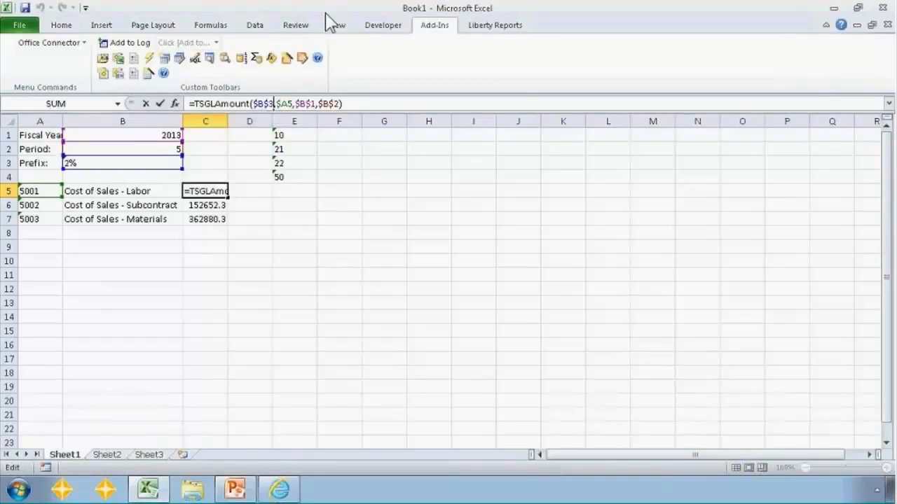
key(shift+Left)
key(shift+Left)
key(shift+Left)
key(shift+Left)
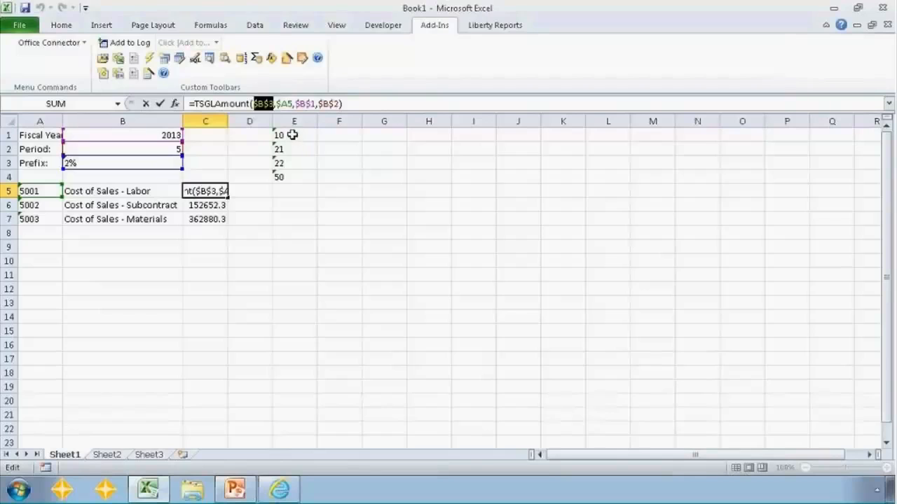
drag(292, 134, 293, 171)
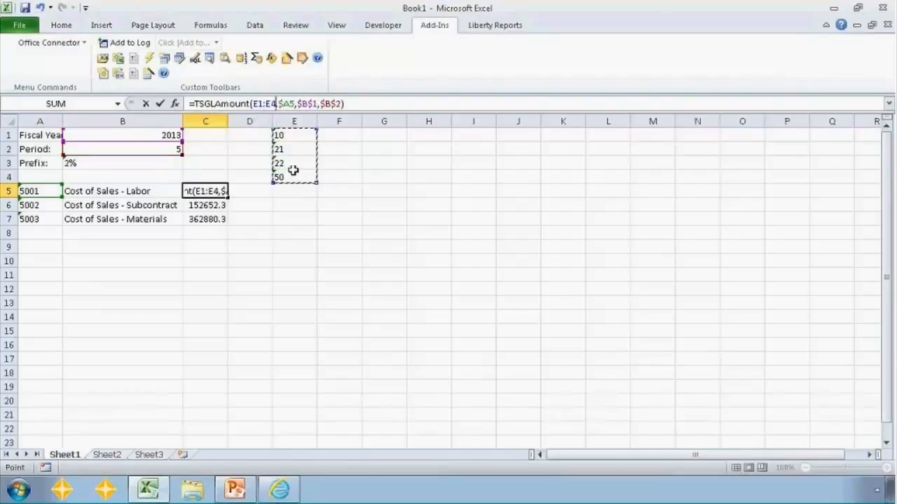
key(F4)
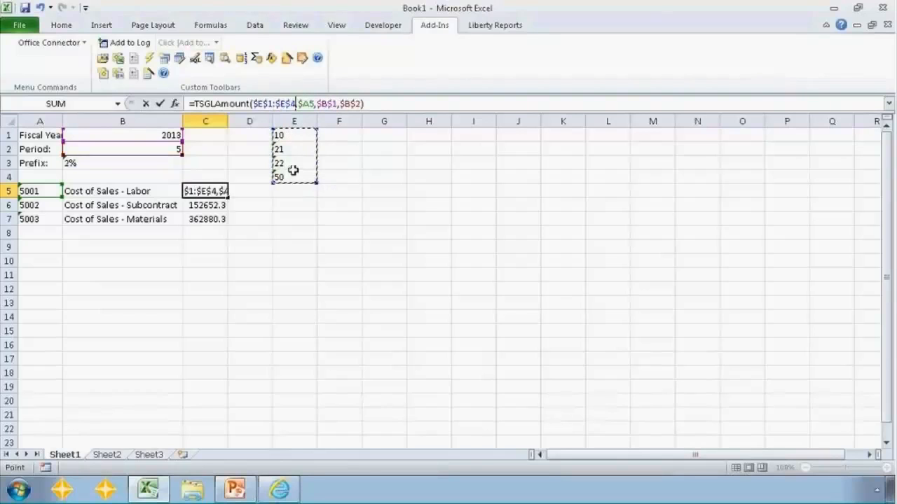
key(Return)
key(Up)
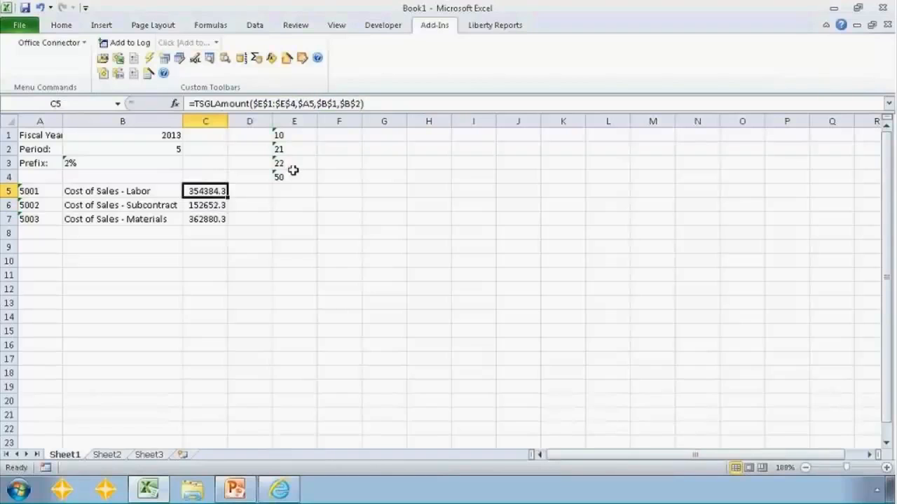
Copy the TSGLAmount formula with the prefix range from C5 into C6 and C7
key(ctrl+c)
key(Down)
key(ctrl+v)
key(Down)
key(ctrl+v)
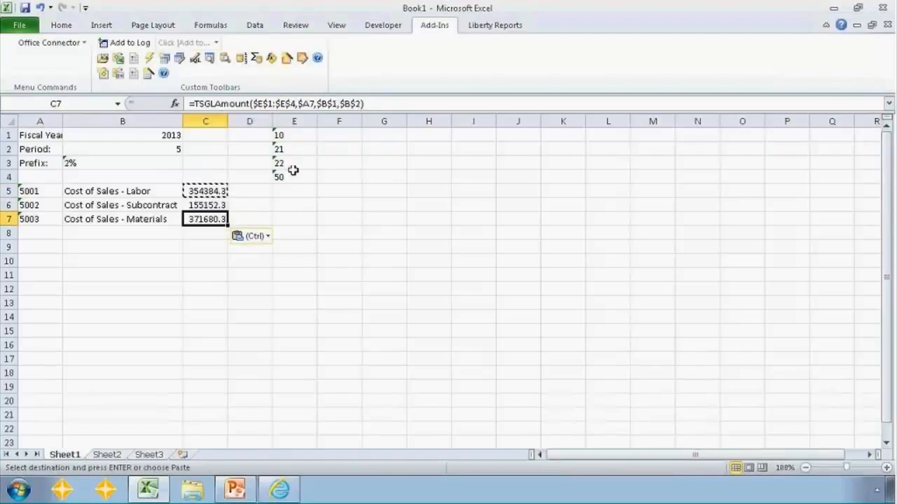
key(Up)
key(Up)
key(Up)
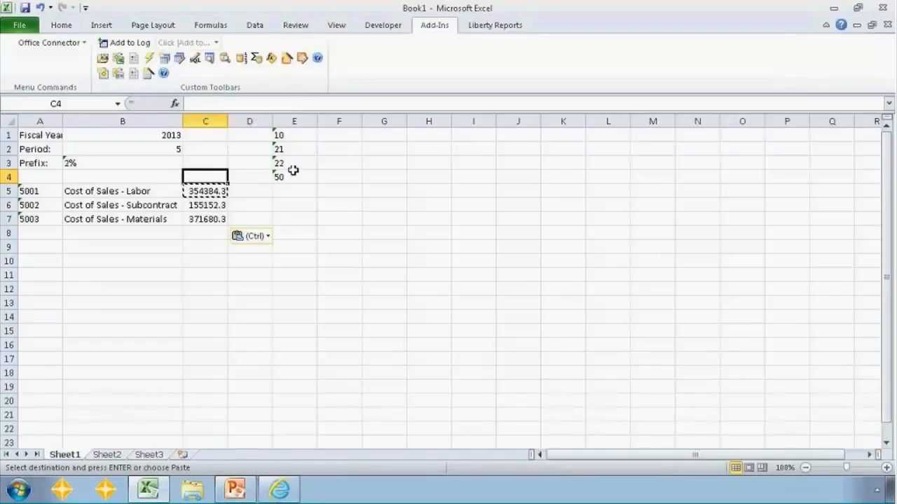
key(Right)
key(Escape)
key(Left)
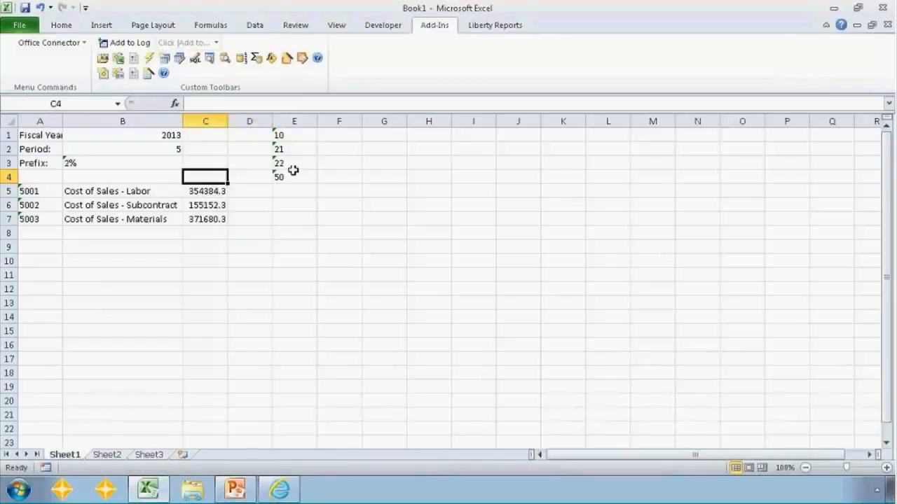
key(Left)
key(Right)
key(Right)
key(Right)
key(Right)
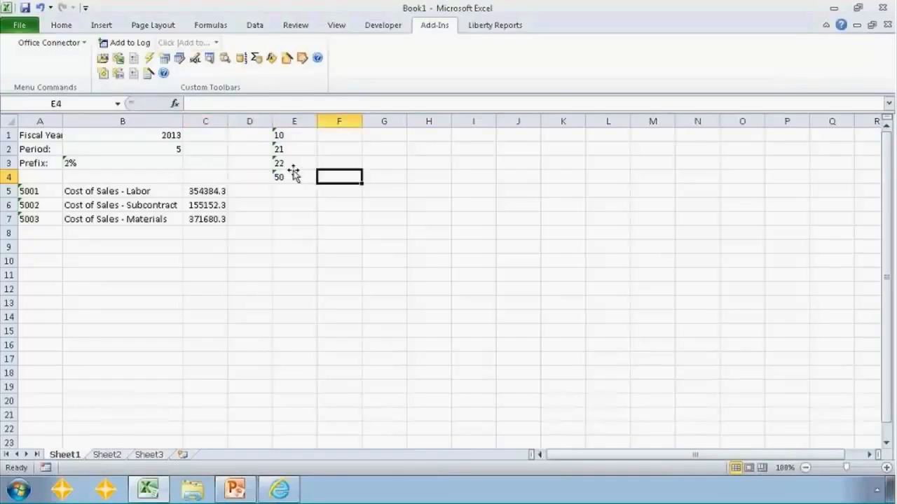
key(Left)
key(Right)
key(Left)
key(Down)
key(Left)
key(Left)
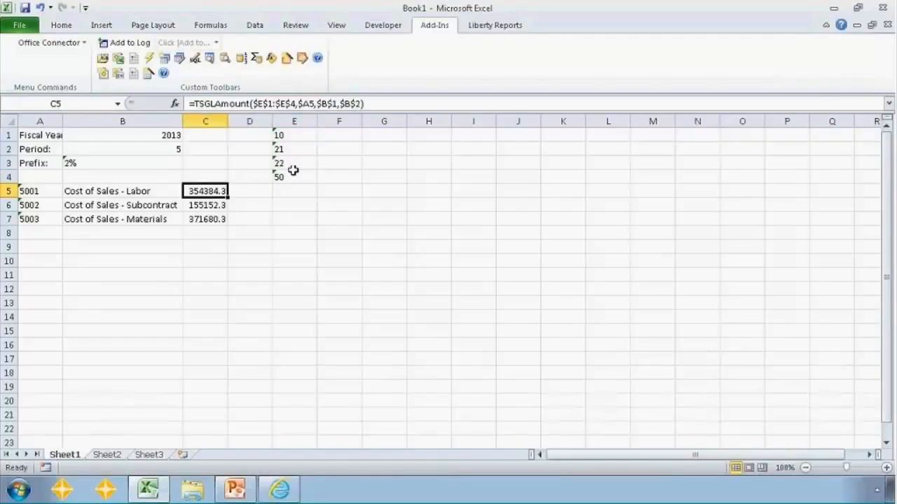
Insert the OCList function in cell A10 with the absolute range $E$1:$E$4 as its prefix list
key(Down)
key(Down)
key(Down)
key(Down)
key(Down)
key(Home)
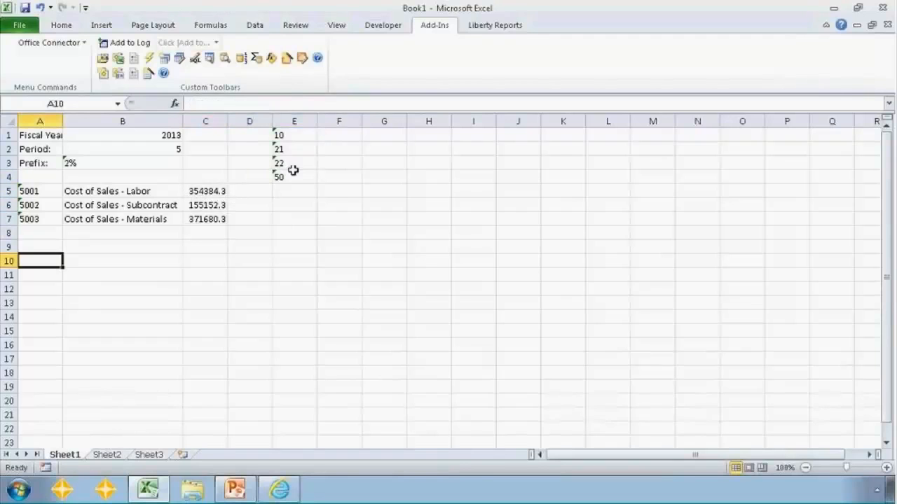
click(272, 60)
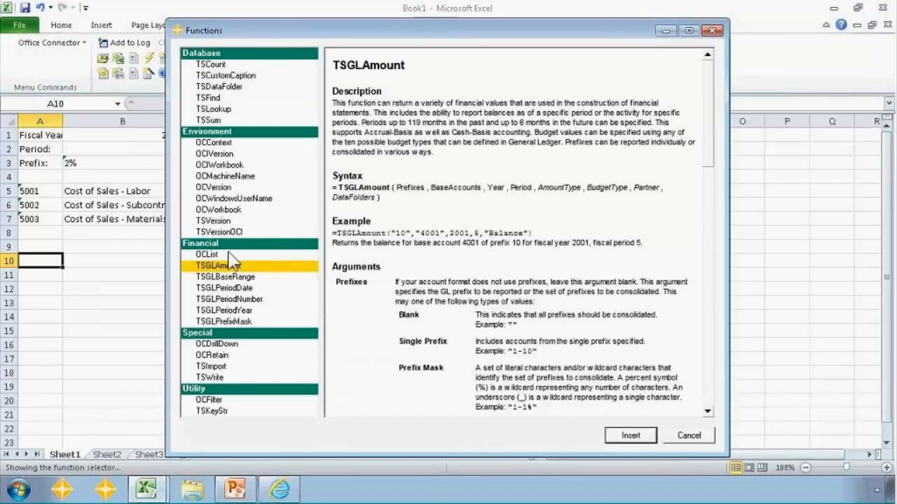
click(227, 256)
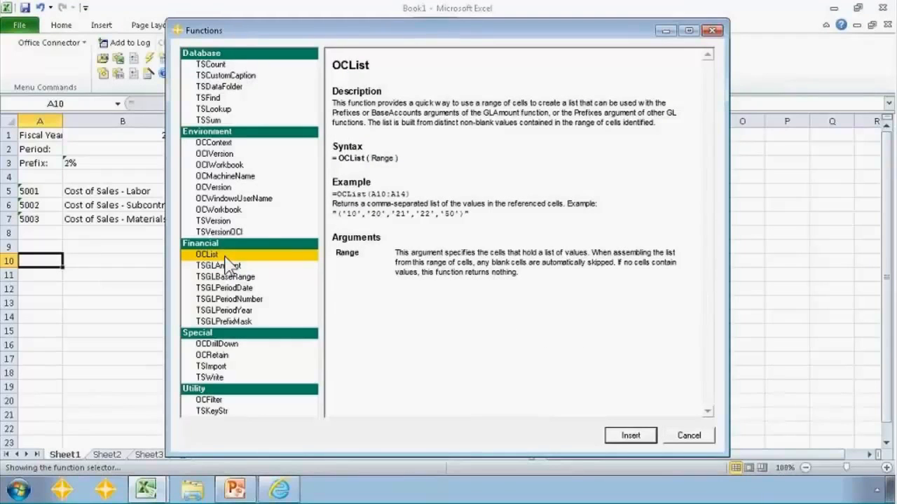
click(631, 436)
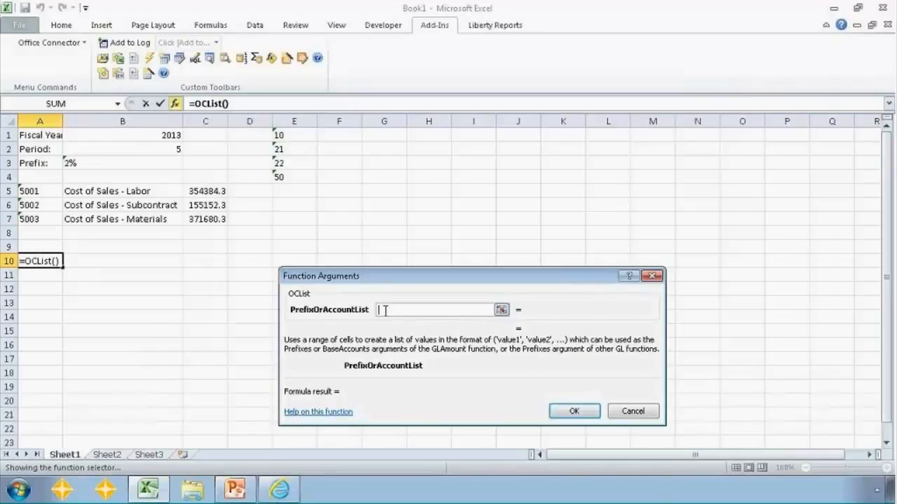
drag(291, 136, 292, 177)
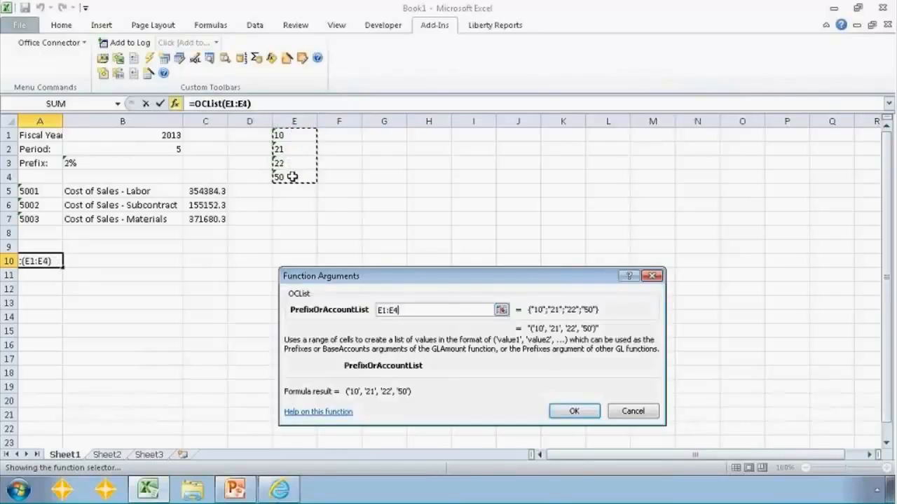
key(F4)
key(Return)
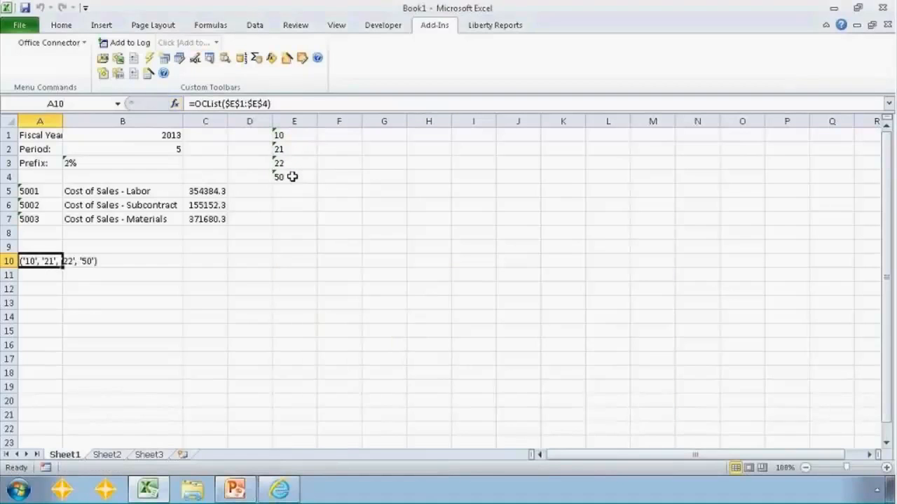
click(35, 276)
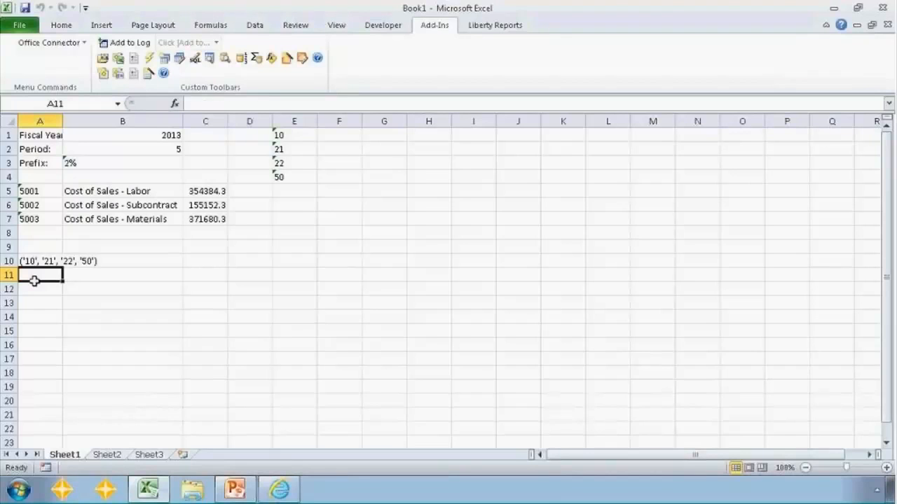
key(Up)
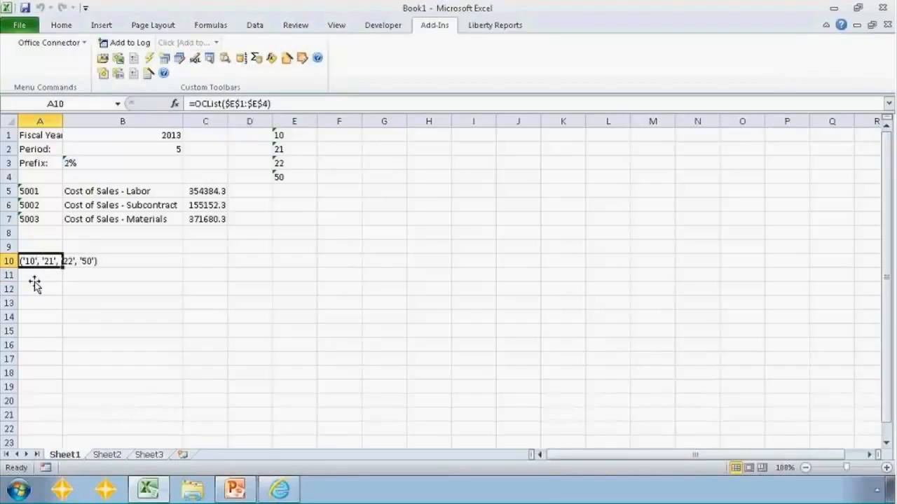
Change the prefix argument of the TSGLAmount formula in C5 to the absolute reference $A$10
click(205, 192)
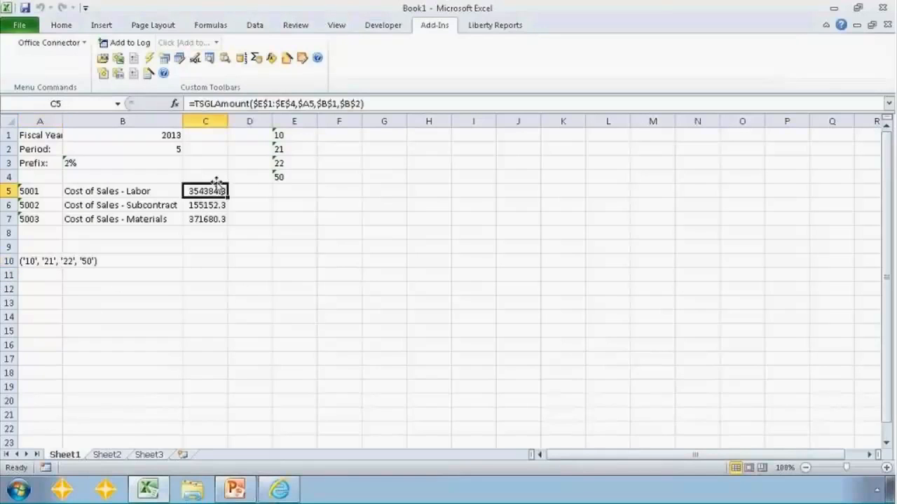
click(256, 103)
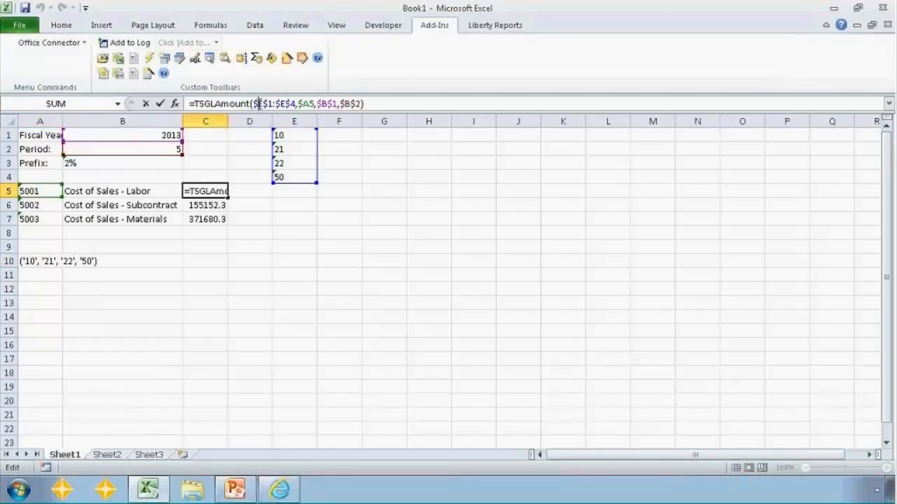
key(shift+Right)
key(shift+Right)
key(shift+Right)
key(shift+Right)
key(shift+Right)
key(shift+Right)
key(shift+Right)
key(shift+Right)
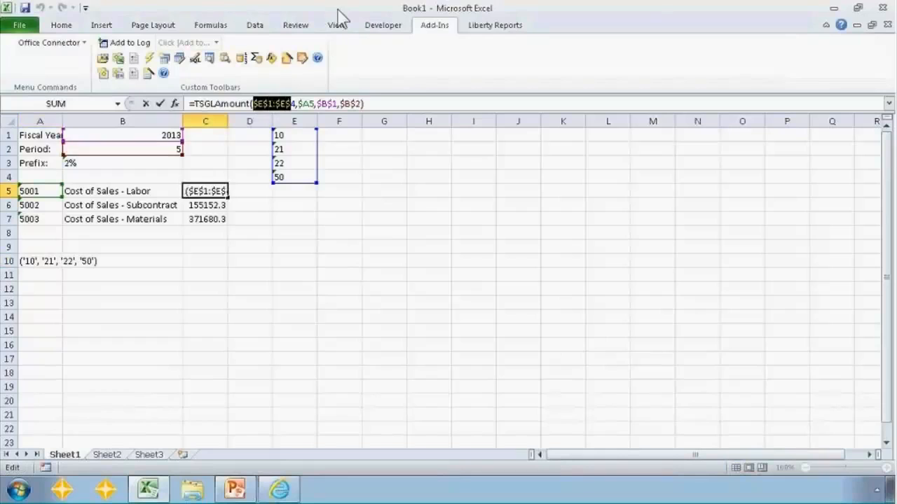
key(shift+Right)
key(Delete)
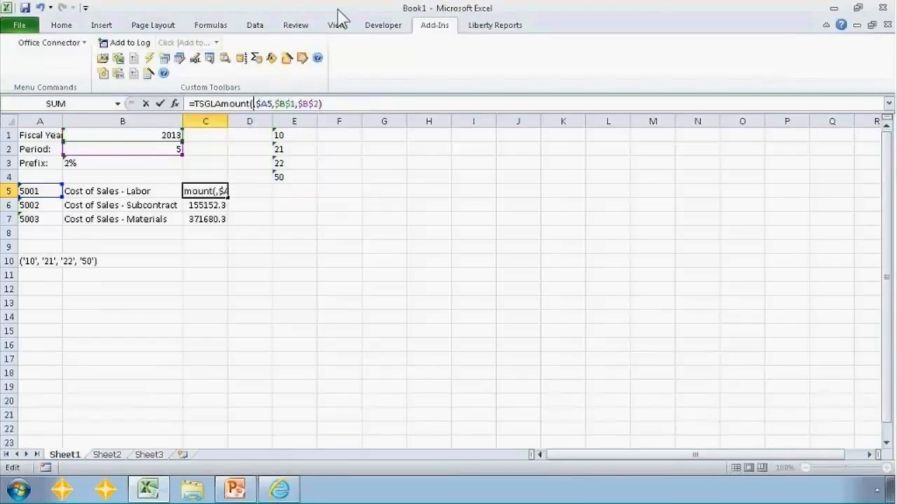
click(28, 260)
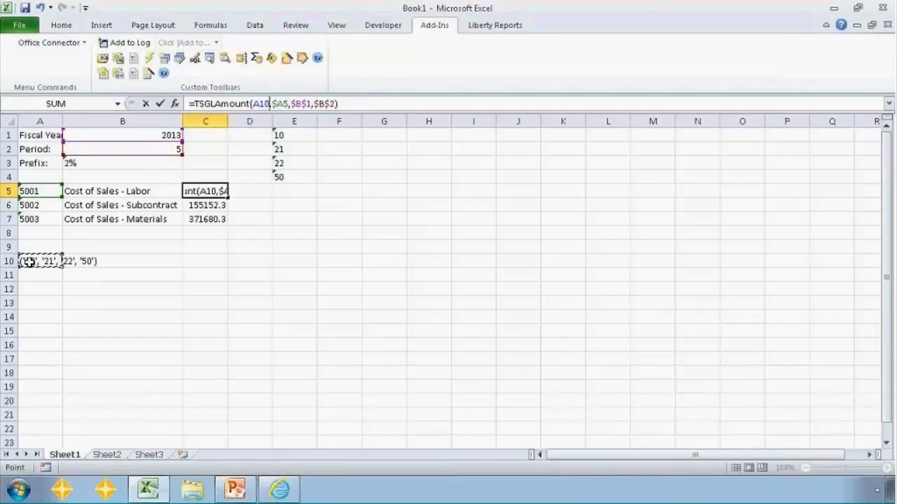
key(F4)
key(Return)
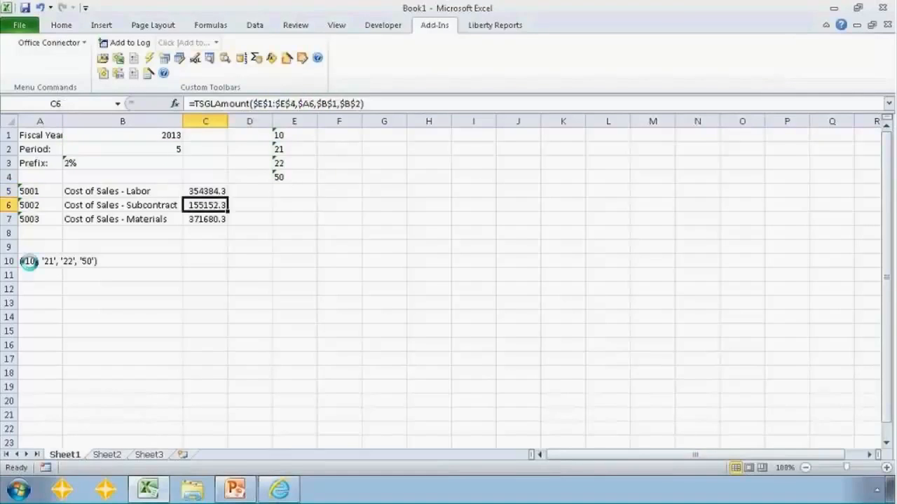
key(Up)
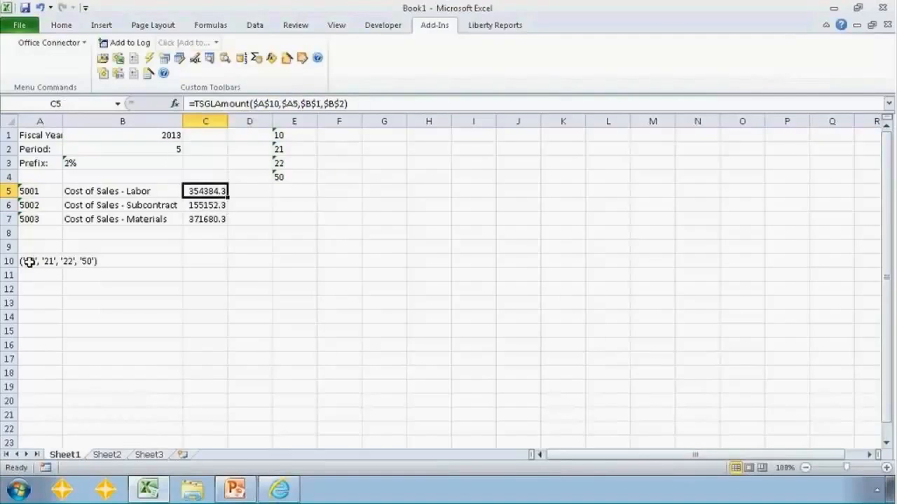
Copy the TSGLAmount formula that references $A$10 from C5 into C6:C7
key(shift+Down)
key(Up)
key(Down)
key(ctrl+c)
key(Down)
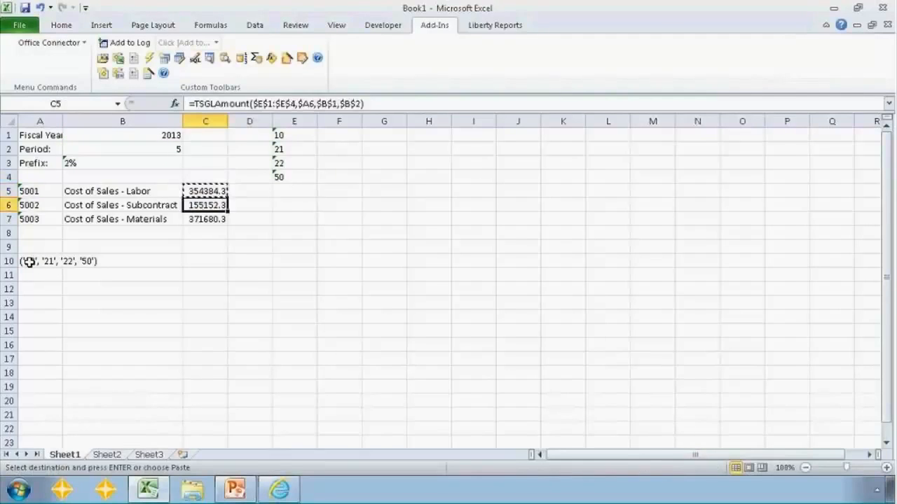
key(shift+Down)
key(ctrl+v)
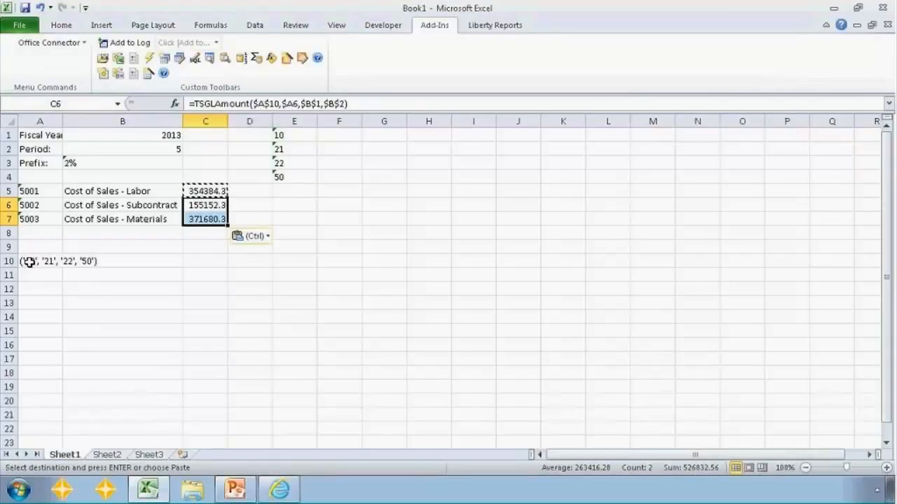
key(Escape)
key(Up)
key(Down)
key(Up)
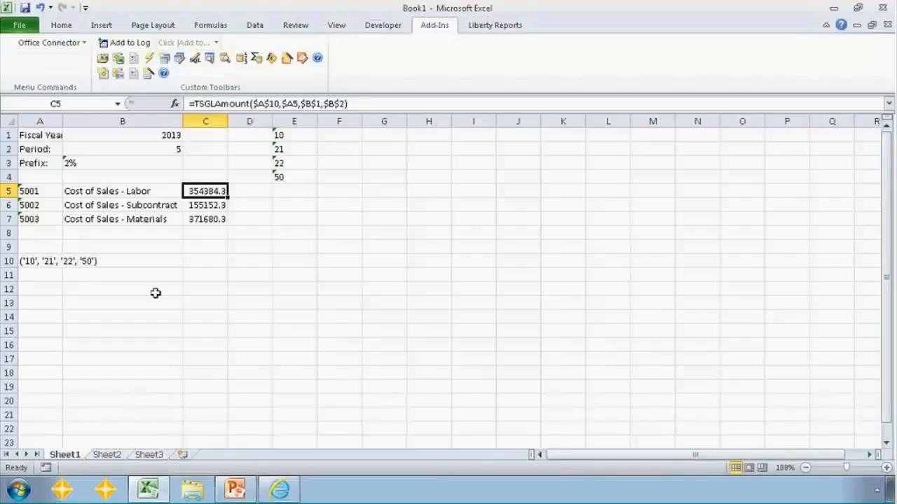
click(210, 202)
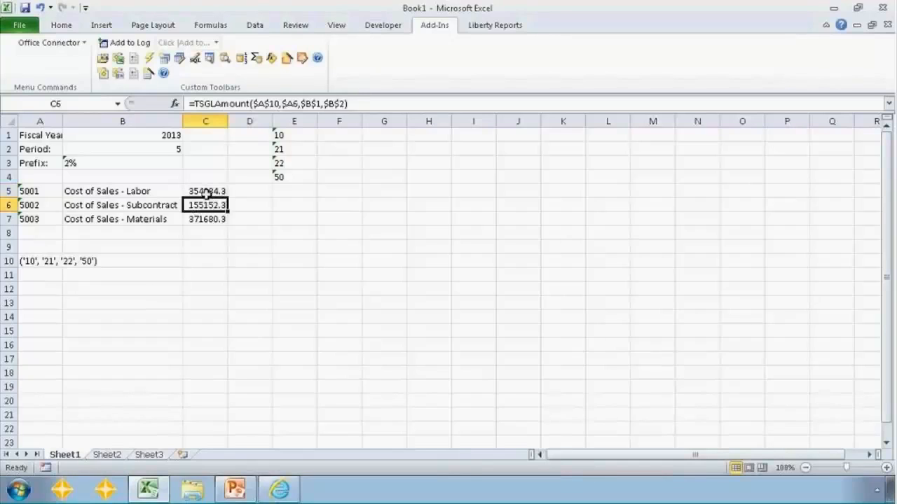
click(203, 191)
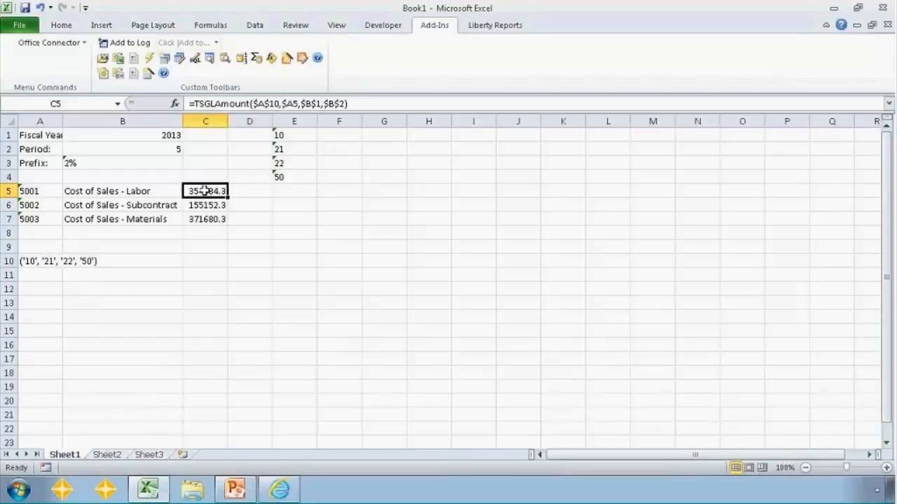